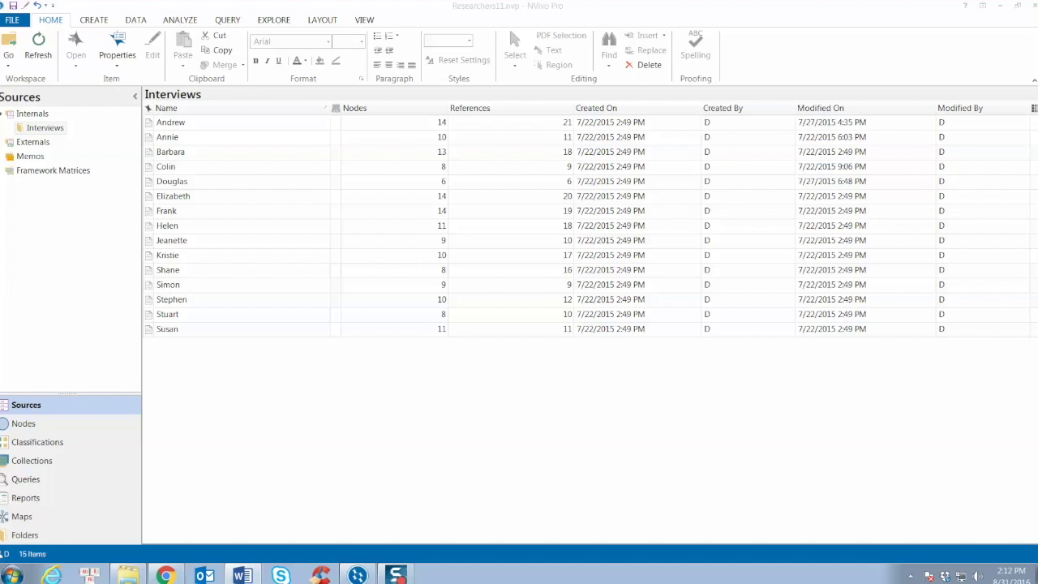
- Create a new concept map named 'Theoretical Model' from the Explore tab
{"action": "left_click", "coordinate": [269, 20]}
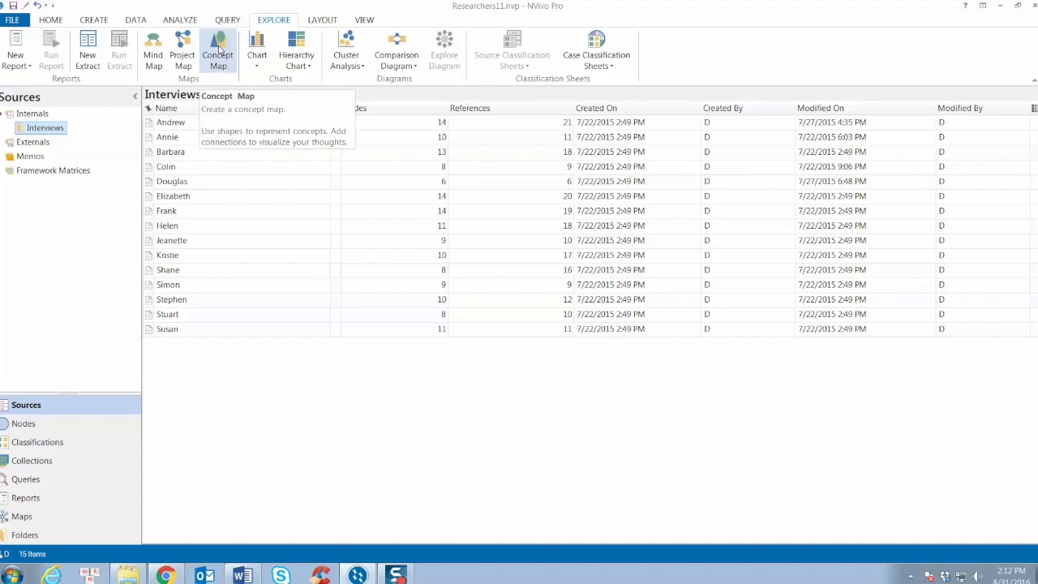
{"action": "left_click", "coordinate": [218, 48]}
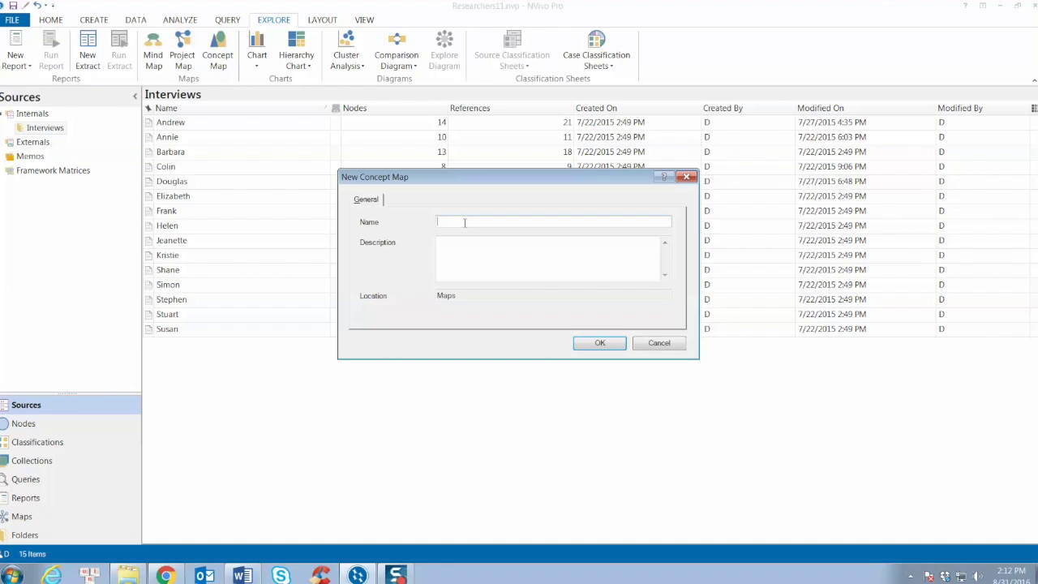
{"action": "type", "text": "Theoret"}
{"action": "type", "text": "ical Model"}
{"action": "left_click", "coordinate": [600, 343]}
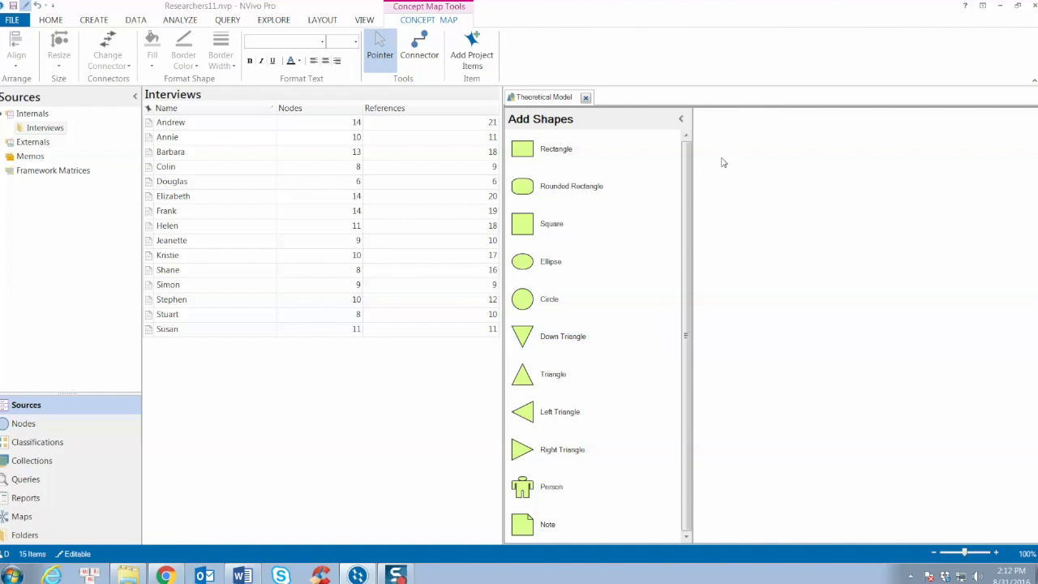
- Collapse the shape library and add the whole Nodes folder, parents and children, as map shapes
{"action": "left_click", "coordinate": [684, 120]}
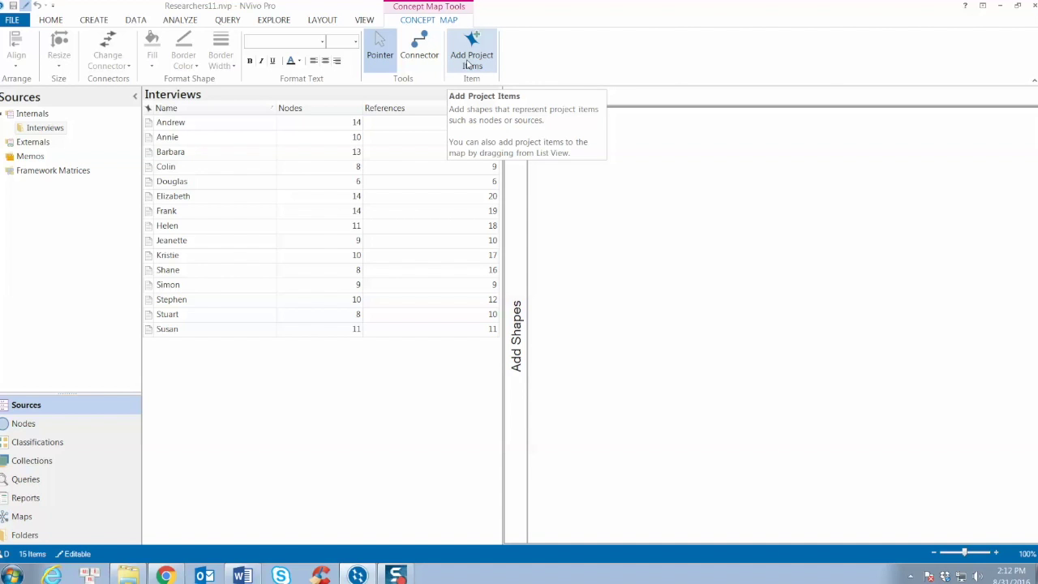
{"action": "left_click", "coordinate": [468, 65]}
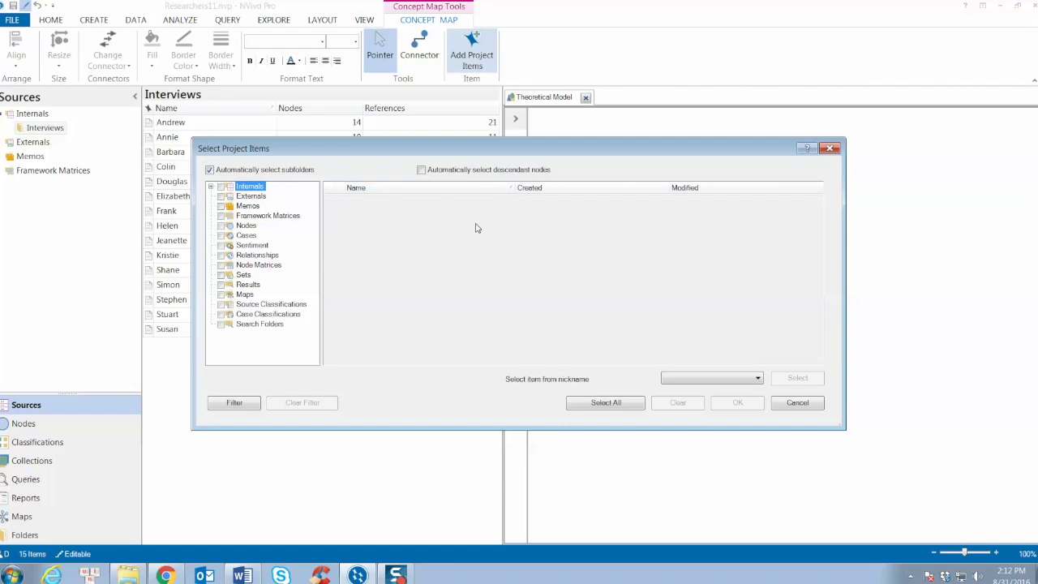
{"action": "left_click", "coordinate": [247, 226]}
{"action": "left_click", "coordinate": [222, 227]}
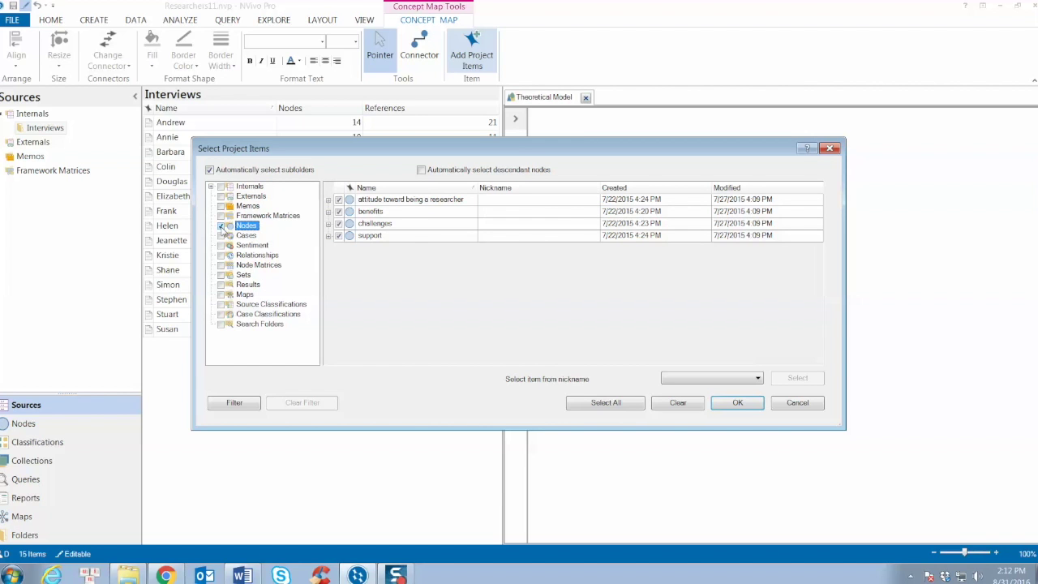
{"action": "left_click", "coordinate": [329, 201]}
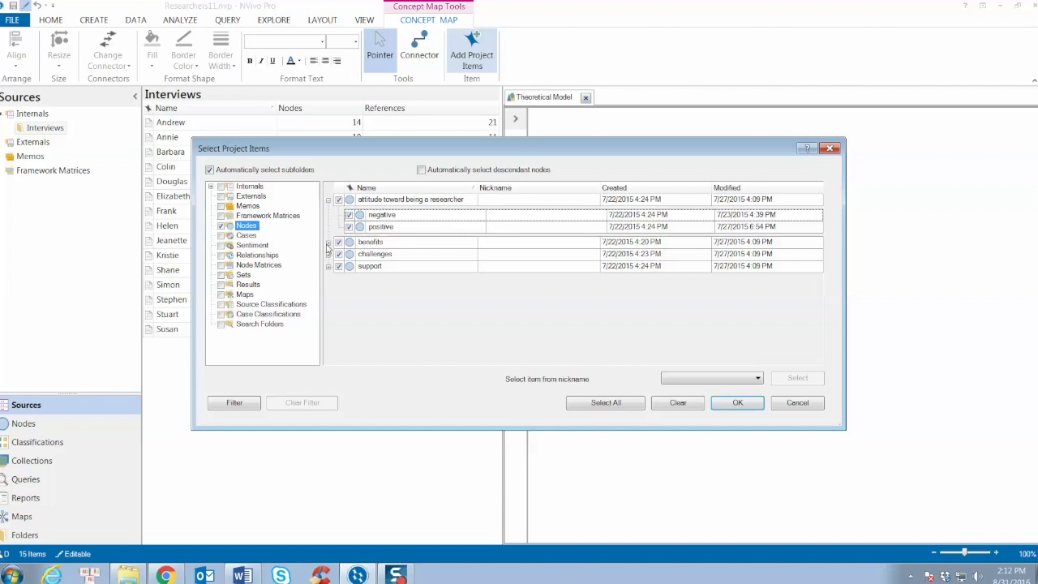
{"action": "left_click", "coordinate": [329, 242]}
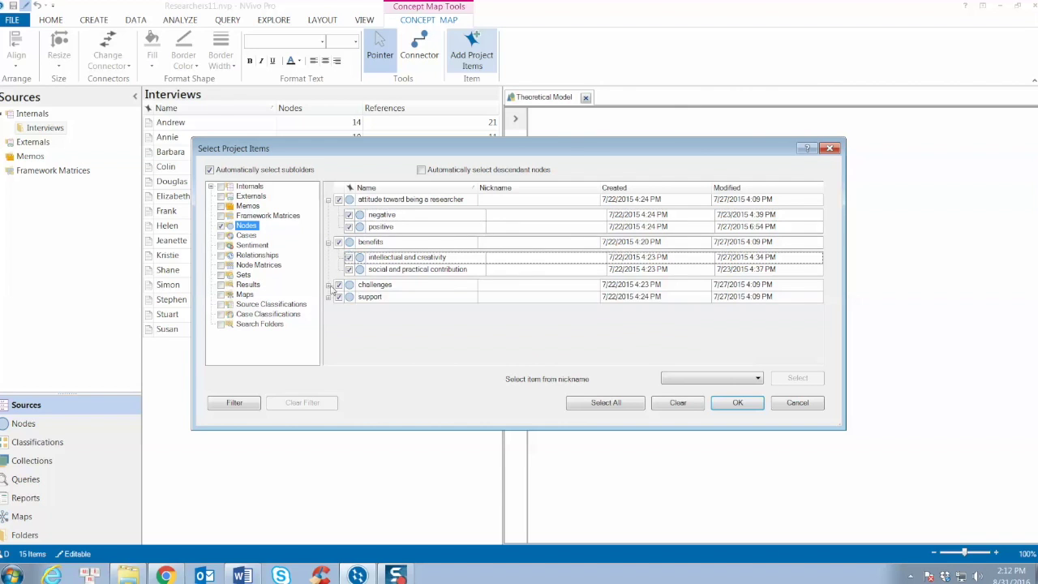
{"action": "left_click", "coordinate": [329, 285]}
{"action": "left_click", "coordinate": [329, 328]}
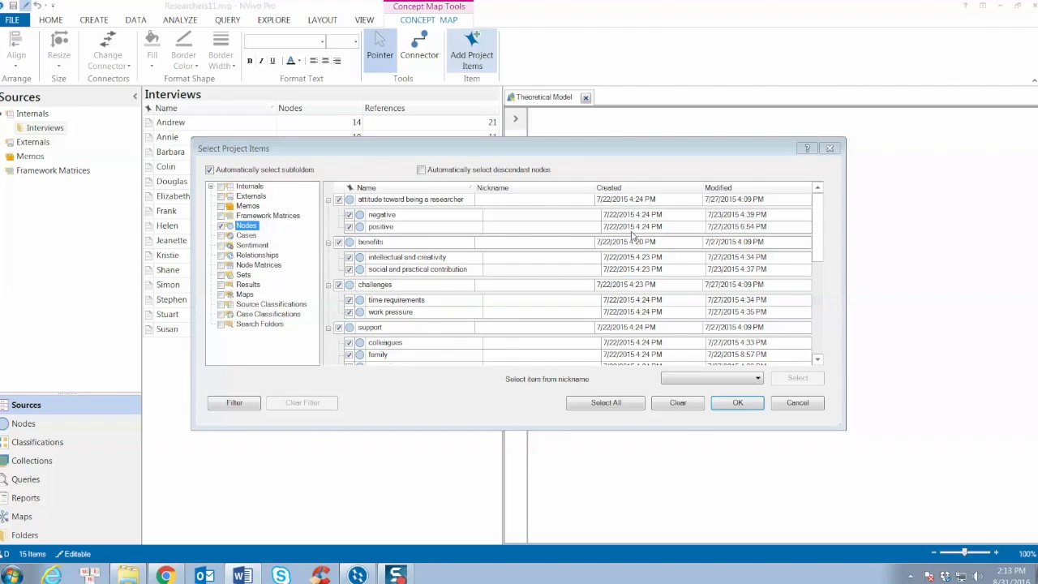
{"action": "left_click", "coordinate": [736, 403]}
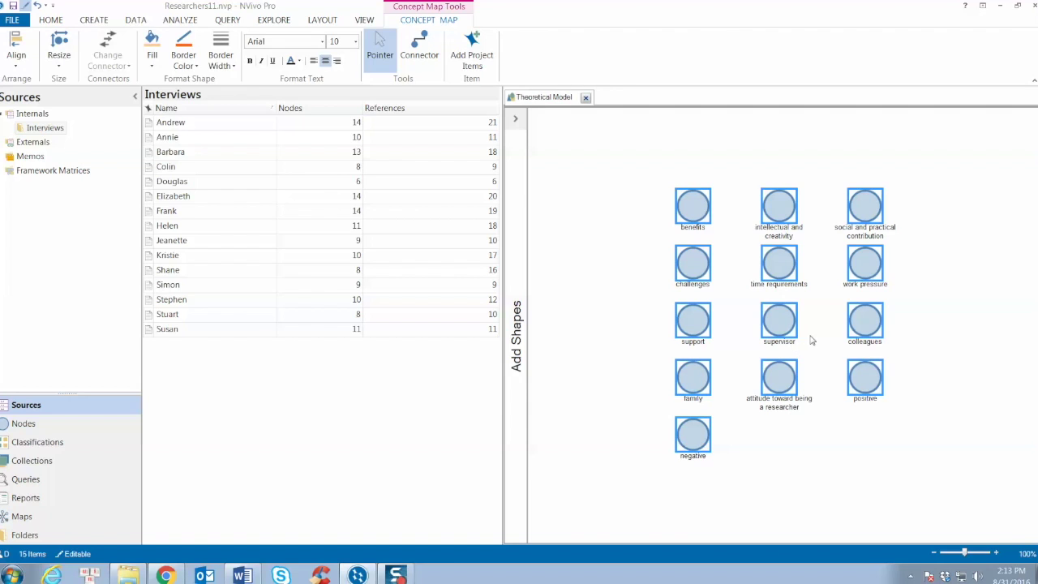
- Move benefits above its children and arrow-link intellectual and creativity and social and practical contribution to it
{"action": "left_click", "coordinate": [946, 265]}
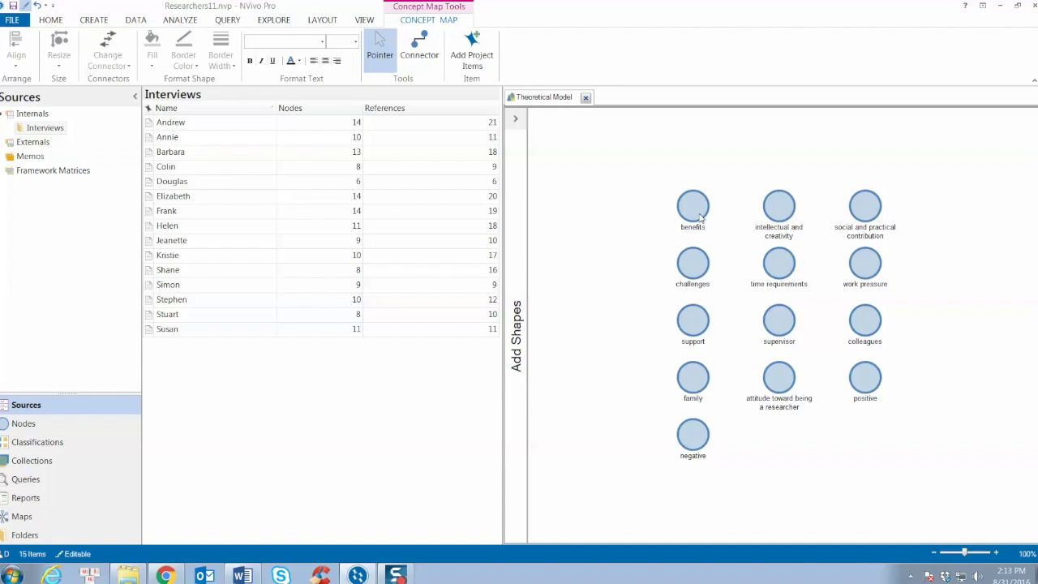
{"action": "left_click", "coordinate": [701, 214]}
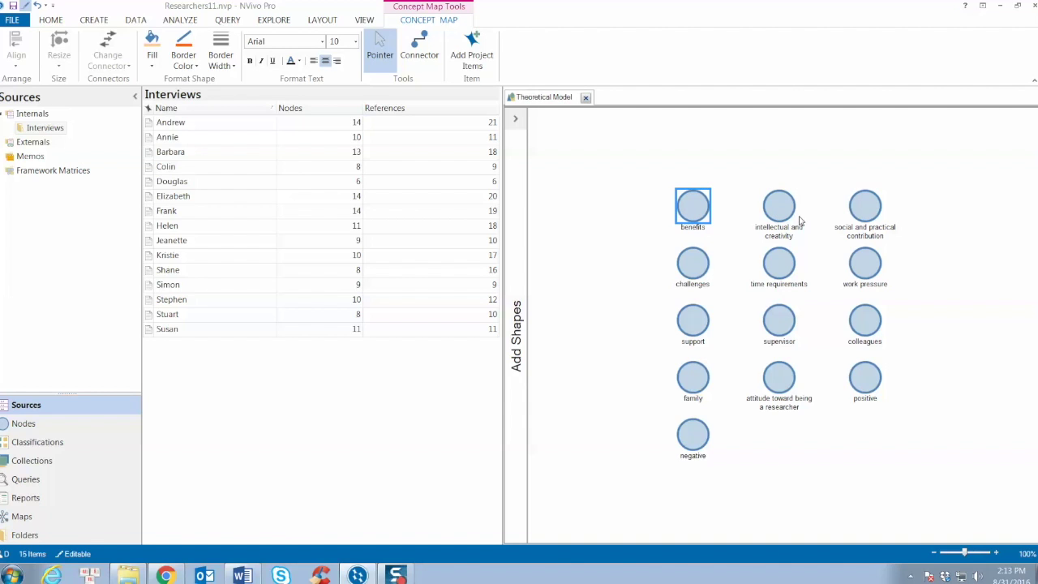
{"action": "left_click", "coordinate": [933, 306]}
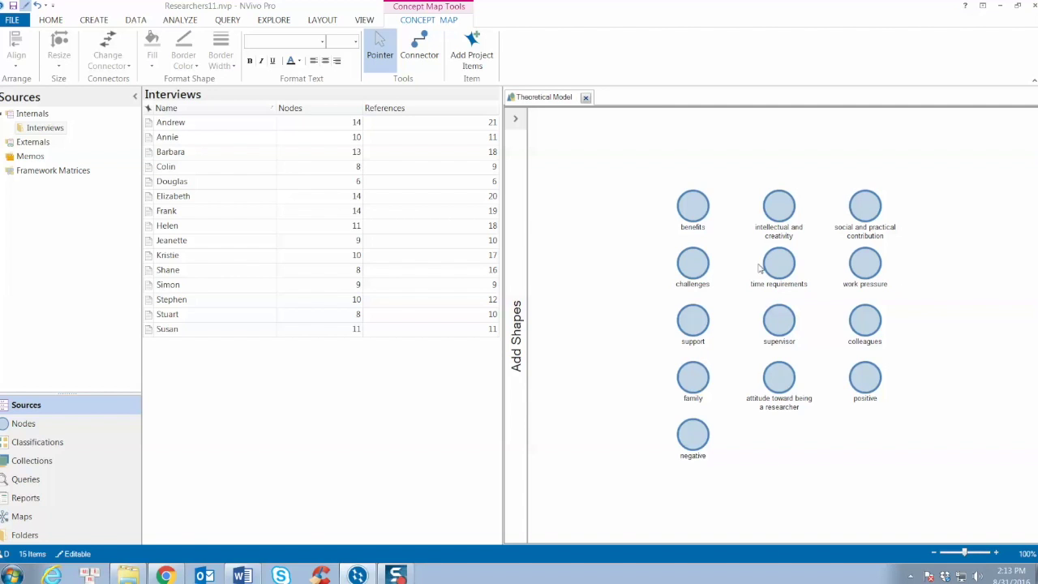
{"action": "left_click_drag", "start_coordinate": [695, 213], "coordinate": [825, 152]}
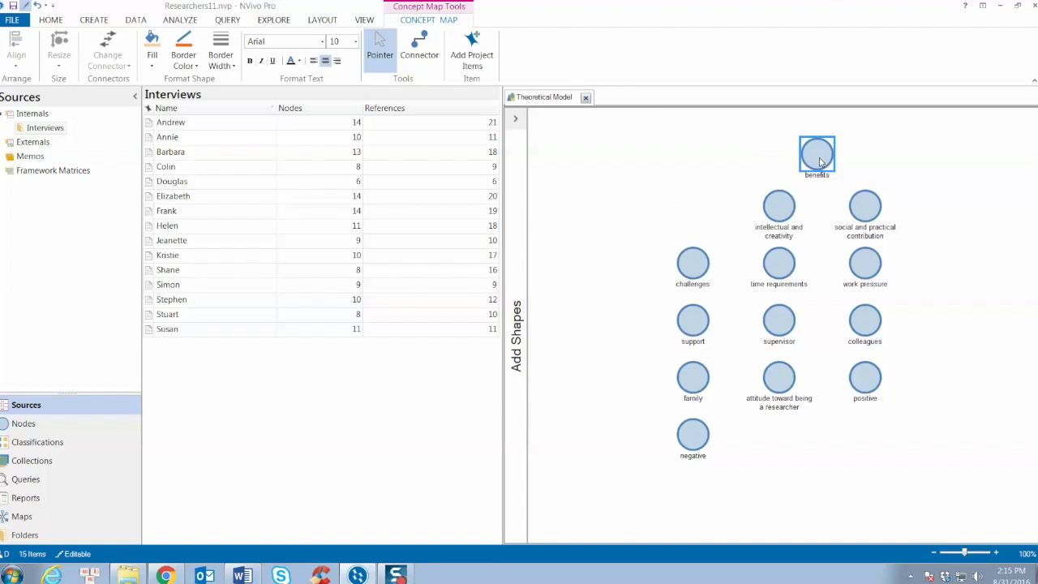
{"action": "left_click", "coordinate": [435, 54]}
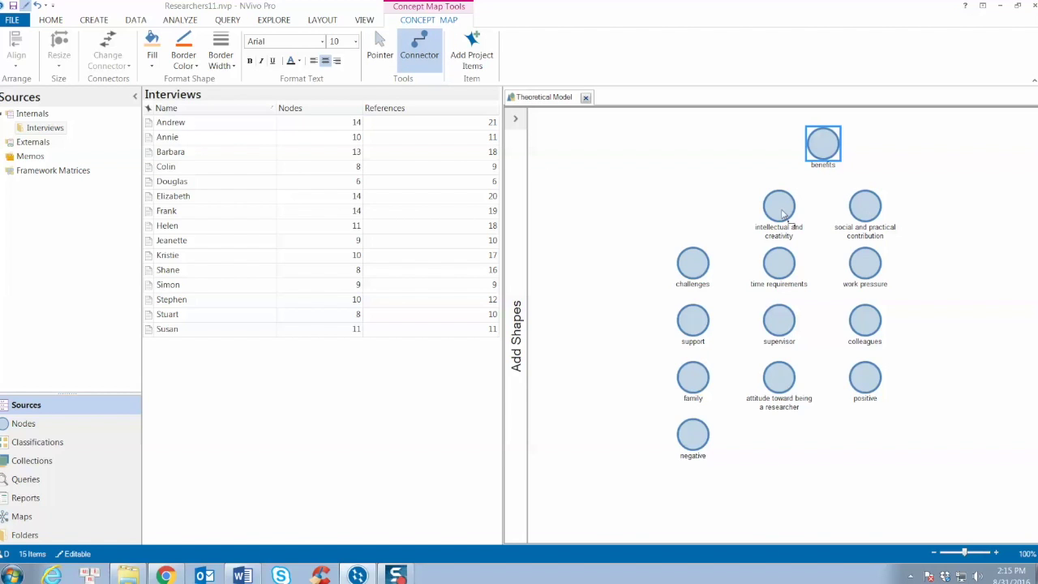
{"action": "left_click_drag", "start_coordinate": [782, 212], "coordinate": [811, 168]}
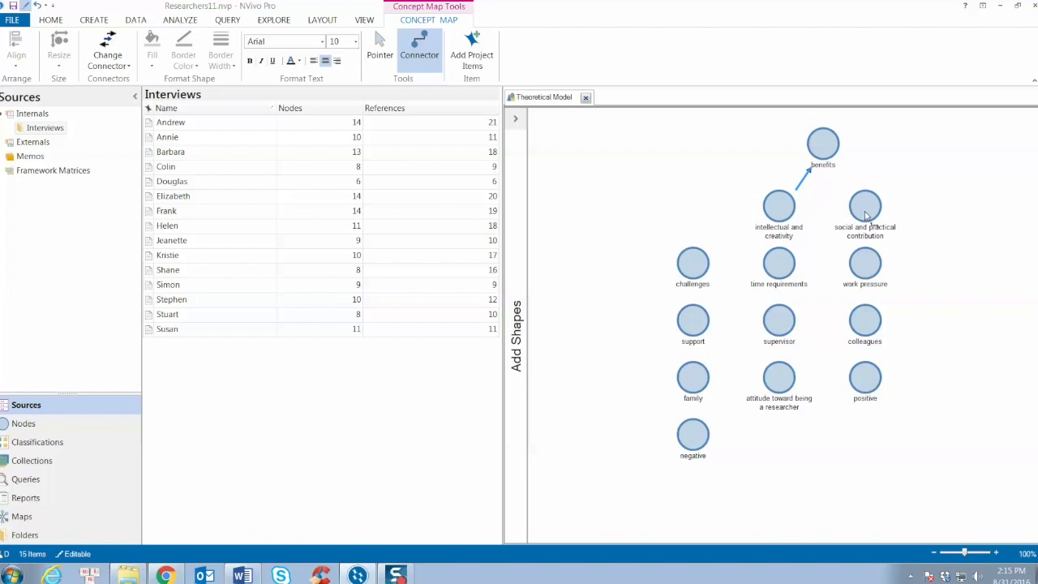
{"action": "left_click_drag", "start_coordinate": [867, 213], "coordinate": [837, 177]}
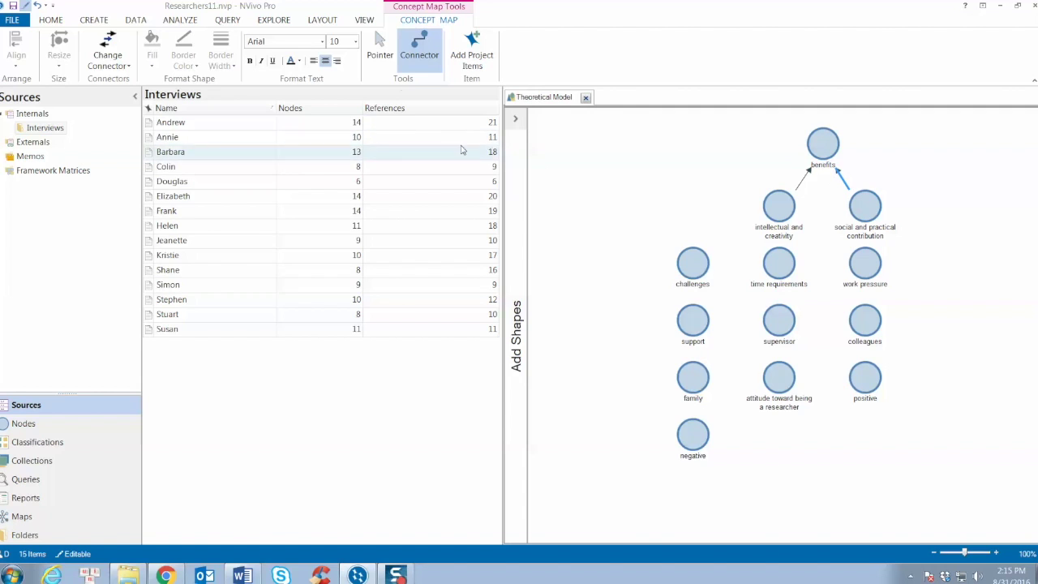
- Move the benefits group to the upper left and raise challenges up and right
{"action": "left_click", "coordinate": [380, 47]}
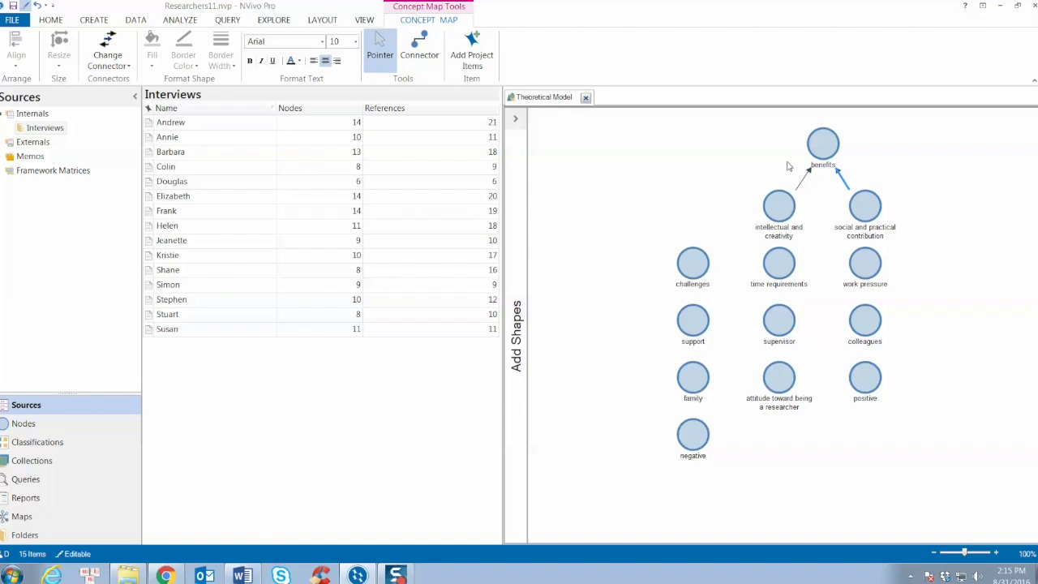
{"action": "left_click", "coordinate": [814, 150]}
{"action": "left_click", "coordinate": [788, 209], "text": "ctrl"}
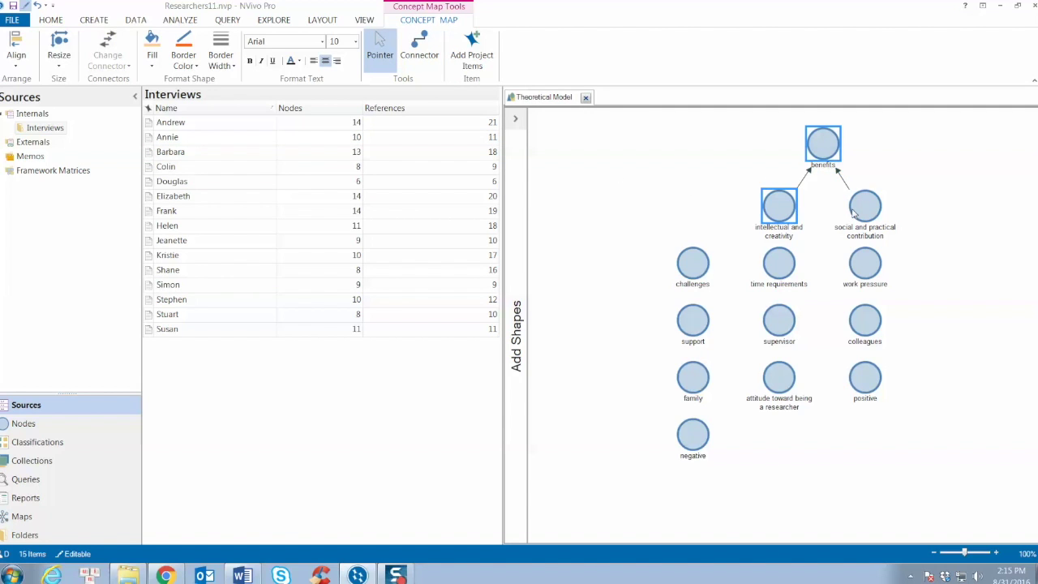
{"action": "left_click", "coordinate": [854, 211], "text": "ctrl"}
{"action": "left_click_drag", "start_coordinate": [816, 143], "coordinate": [614, 143]}
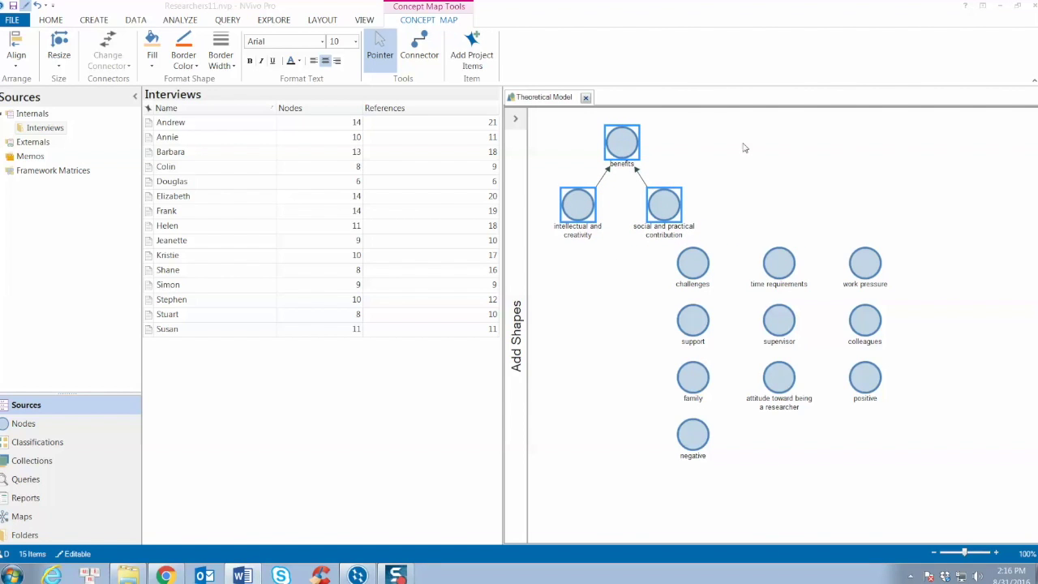
{"action": "left_click_drag", "start_coordinate": [696, 271], "coordinate": [827, 201]}
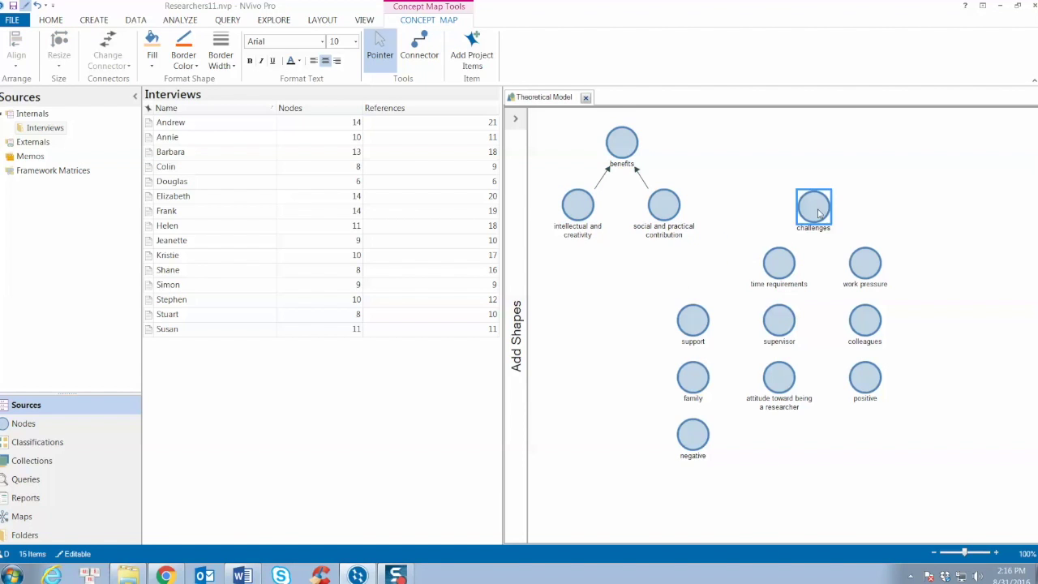
- Arrow-link time requirements and work pressure to challenges, then move that group below benefits
{"action": "left_click", "coordinate": [420, 47]}
{"action": "left_click_drag", "start_coordinate": [795, 265], "coordinate": [817, 217]}
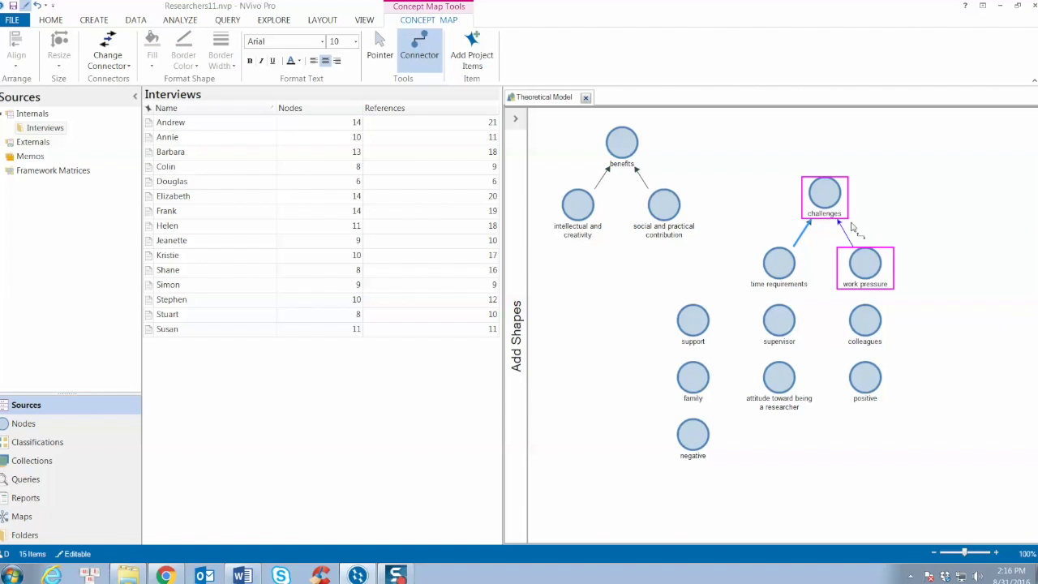
{"action": "left_click_drag", "start_coordinate": [851, 227], "coordinate": [847, 224]}
{"action": "left_click", "coordinate": [380, 56]}
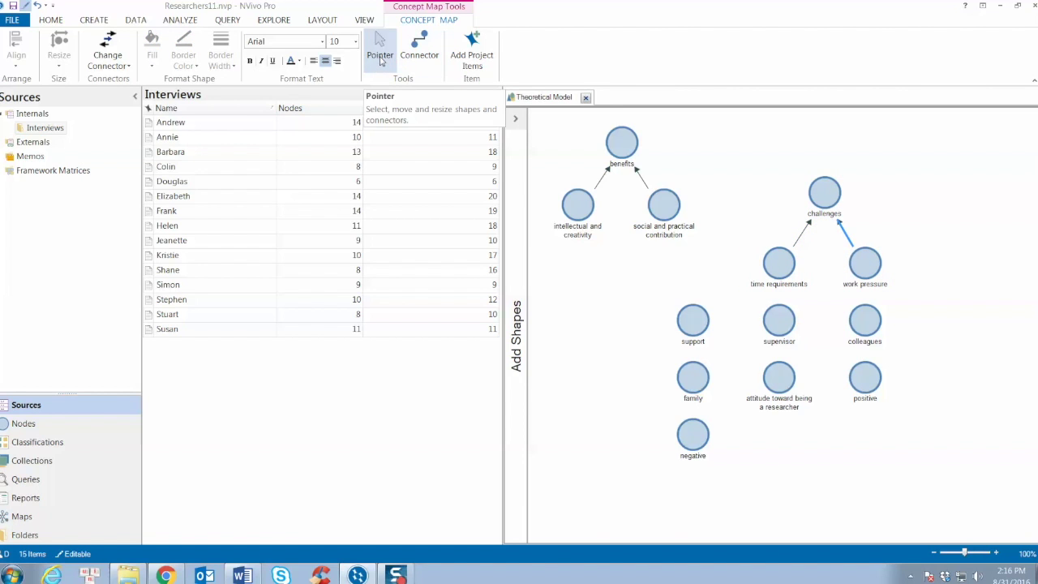
{"action": "left_click", "coordinate": [823, 201]}
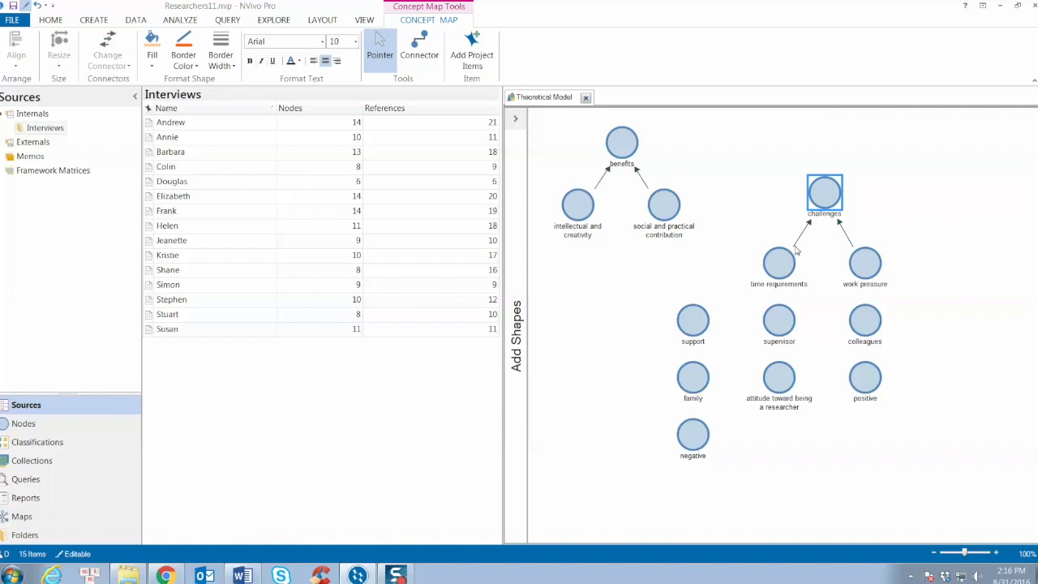
{"action": "left_click", "coordinate": [785, 260], "text": "ctrl"}
{"action": "left_click", "coordinate": [858, 274], "text": "ctrl"}
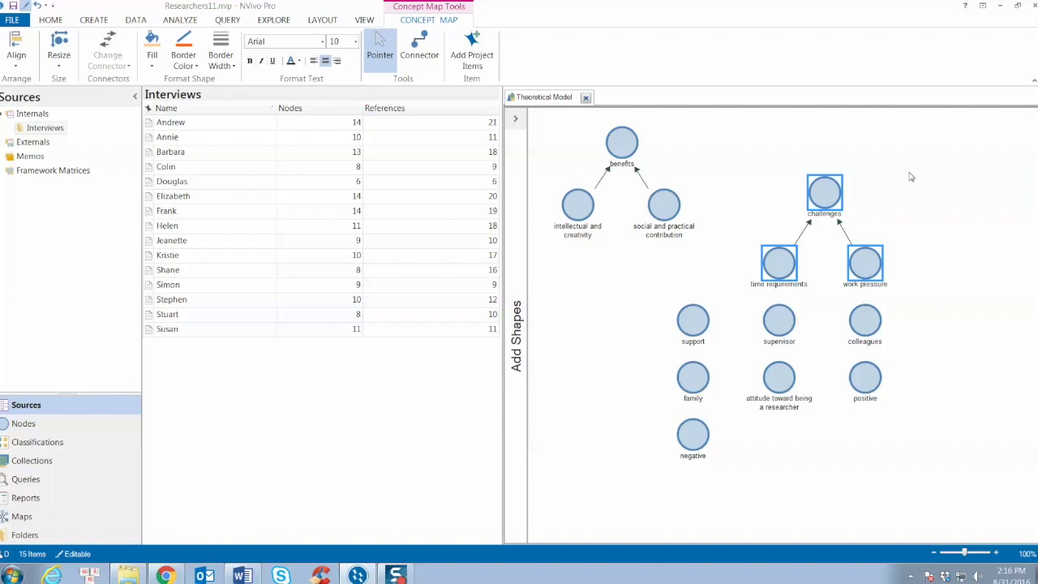
{"action": "mouse_move", "coordinate": [829, 198]}
{"action": "left_mouse_down"}
{"action": "mouse_move", "coordinate": [615, 280]}
{"action": "mouse_move", "coordinate": [624, 284]}
{"action": "left_mouse_up"}
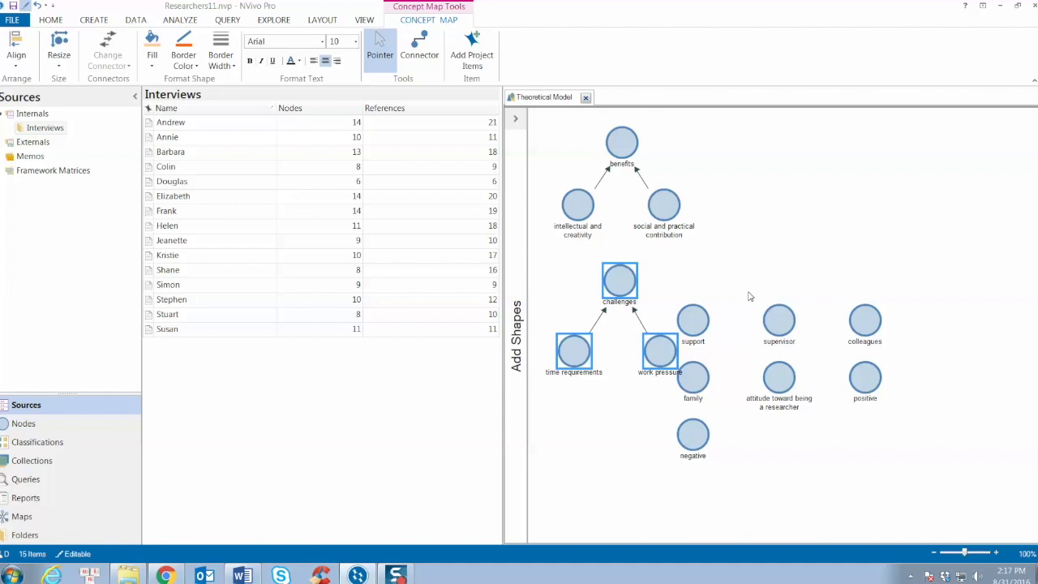
- Place the support node above supervisor and colleagues
{"action": "left_click", "coordinate": [750, 297]}
{"action": "left_click_drag", "start_coordinate": [693, 322], "coordinate": [826, 257]}
{"action": "left_click", "coordinate": [420, 49]}
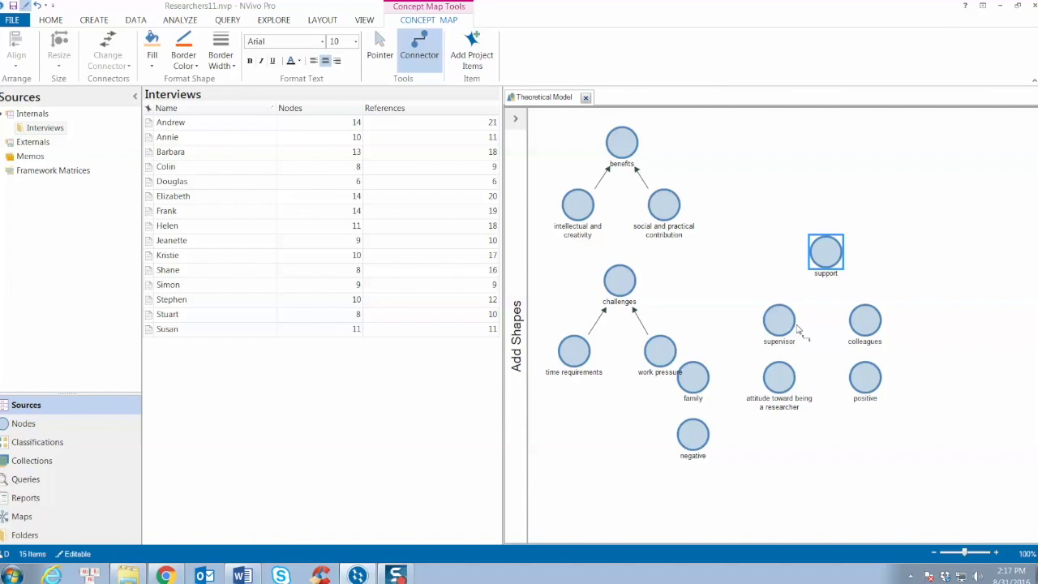
- Arrow-link supervisor and colleagues to support and move the support group to the lower left
{"action": "left_click_drag", "start_coordinate": [782, 323], "coordinate": [825, 253]}
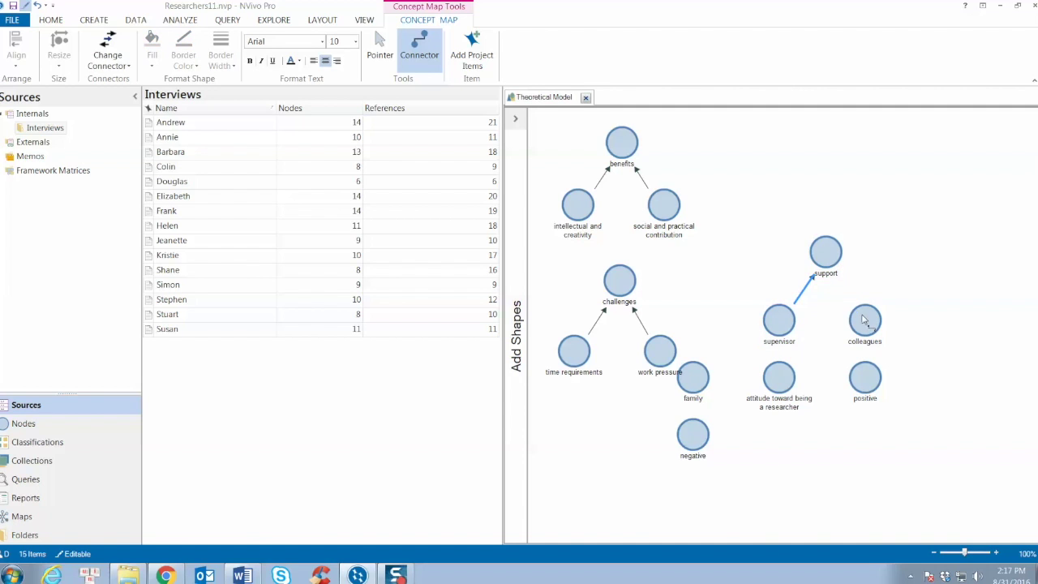
{"action": "left_click_drag", "start_coordinate": [864, 320], "coordinate": [826, 253]}
{"action": "left_click", "coordinate": [865, 319], "text": "ctrl"}
{"action": "left_click", "coordinate": [780, 326], "text": "ctrl"}
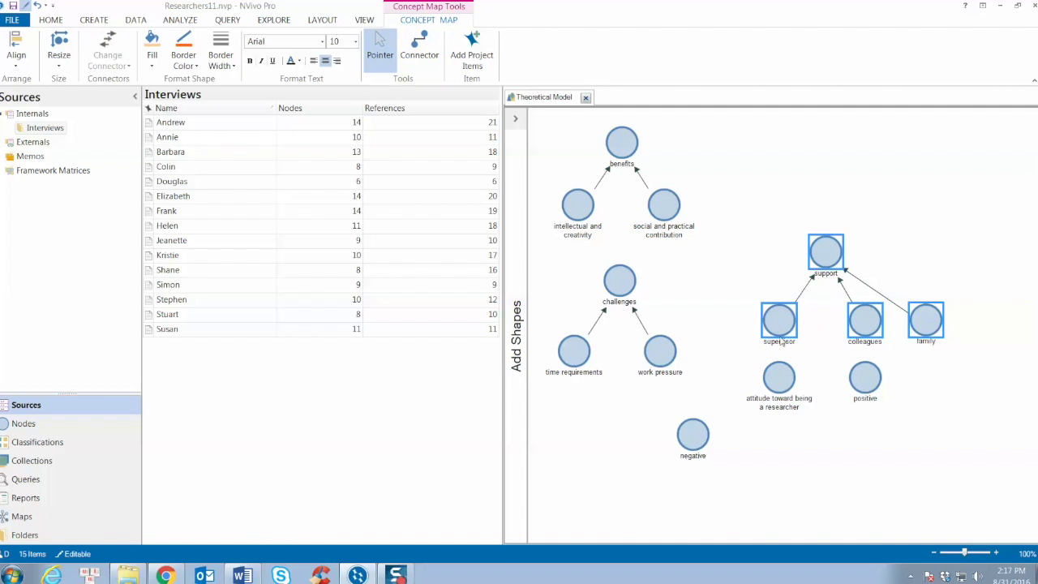
{"action": "left_click_drag", "start_coordinate": [829, 256], "coordinate": [612, 406]}
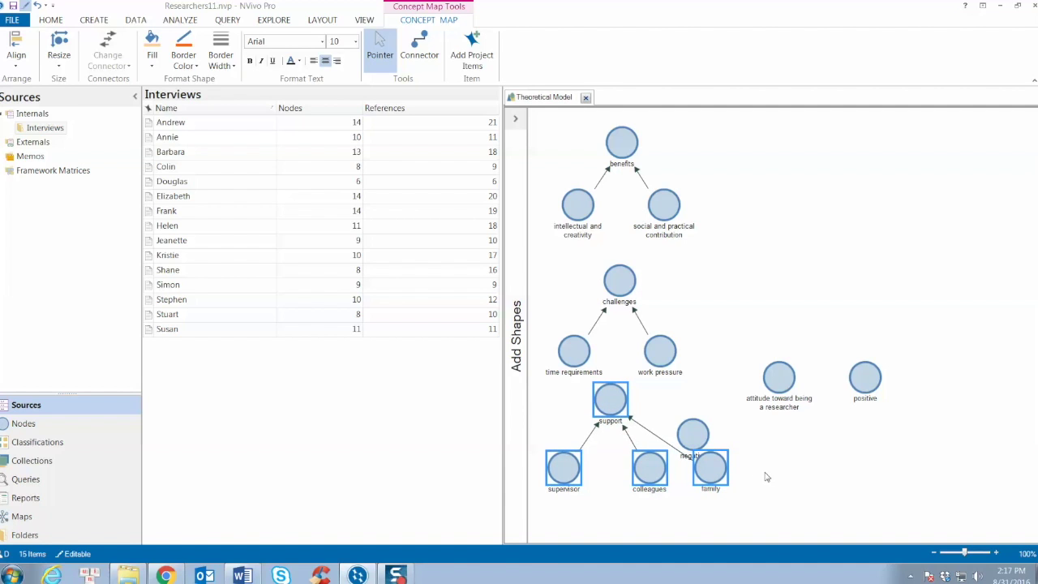
- Line up colleagues and family beside supervisor; move negative and the attitude node right
{"action": "left_click", "coordinate": [766, 477]}
{"action": "left_click_drag", "start_coordinate": [651, 474], "coordinate": [627, 472]}
{"action": "left_click_drag", "start_coordinate": [710, 471], "coordinate": [673, 471]}
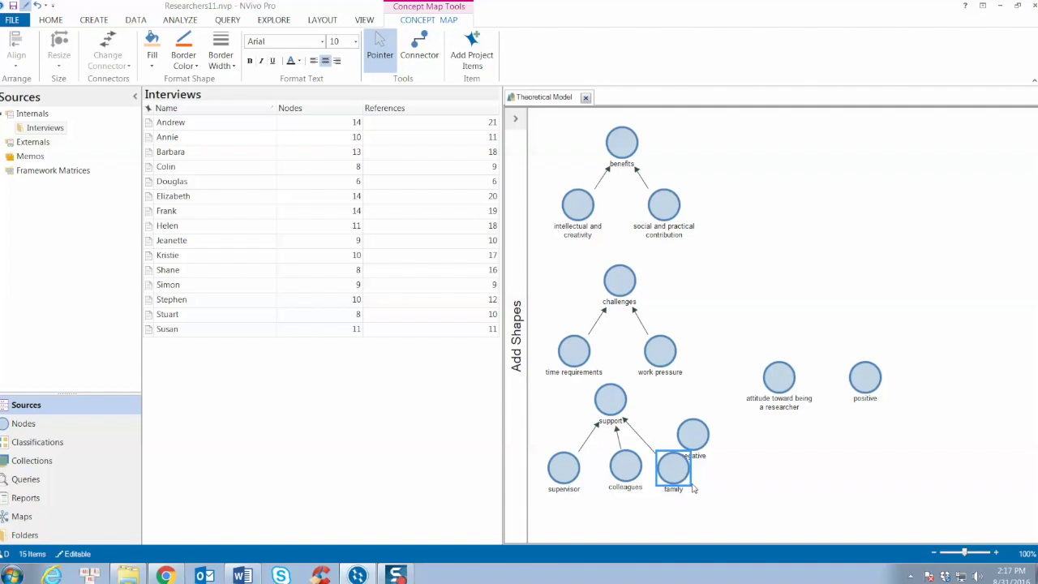
{"action": "left_click", "coordinate": [703, 440]}
{"action": "mouse_move", "coordinate": [694, 439]}
{"action": "left_mouse_down"}
{"action": "mouse_move", "coordinate": [743, 375]}
{"action": "mouse_move", "coordinate": [866, 322]}
{"action": "left_mouse_up"}
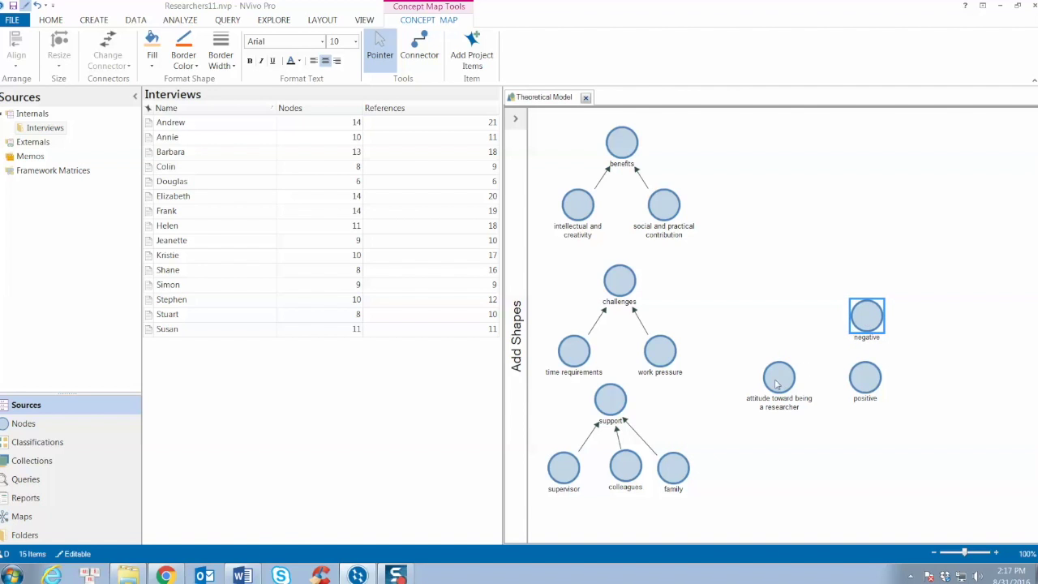
{"action": "left_click_drag", "start_coordinate": [779, 377], "coordinate": [819, 258]}
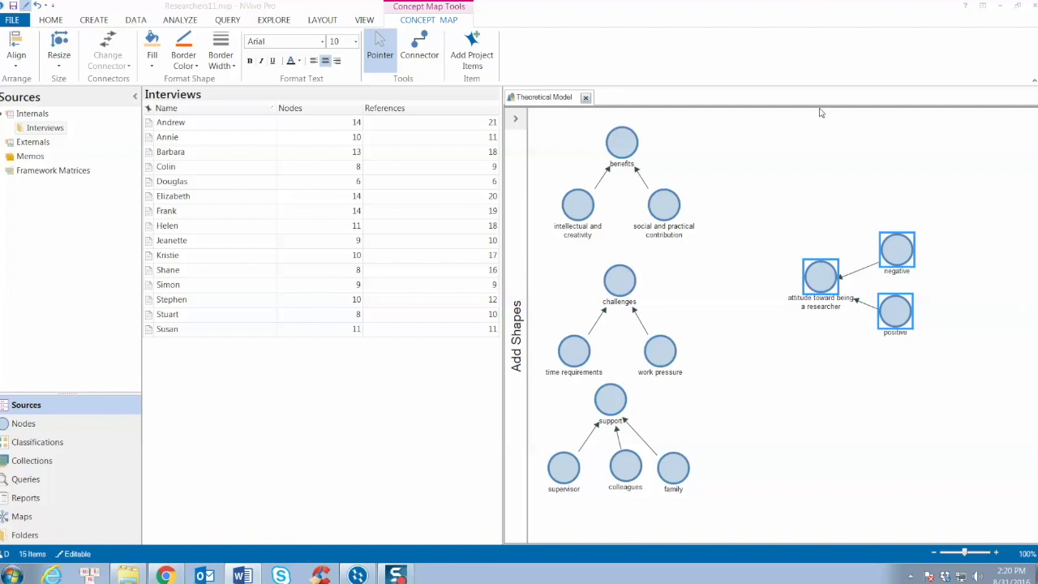
- Deselect the three attitude-group nodes by clicking empty canvas
{"action": "left_click", "coordinate": [856, 169]}
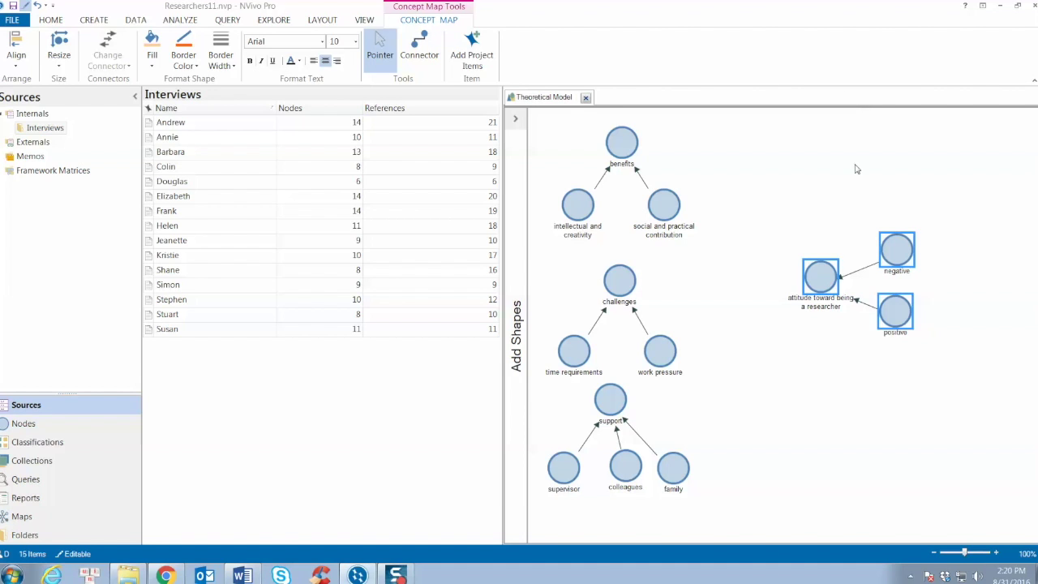
- Arrow-link benefits, challenges and support into 'attitude toward being a researcher', then deselect the connector
{"action": "left_click", "coordinate": [419, 49]}
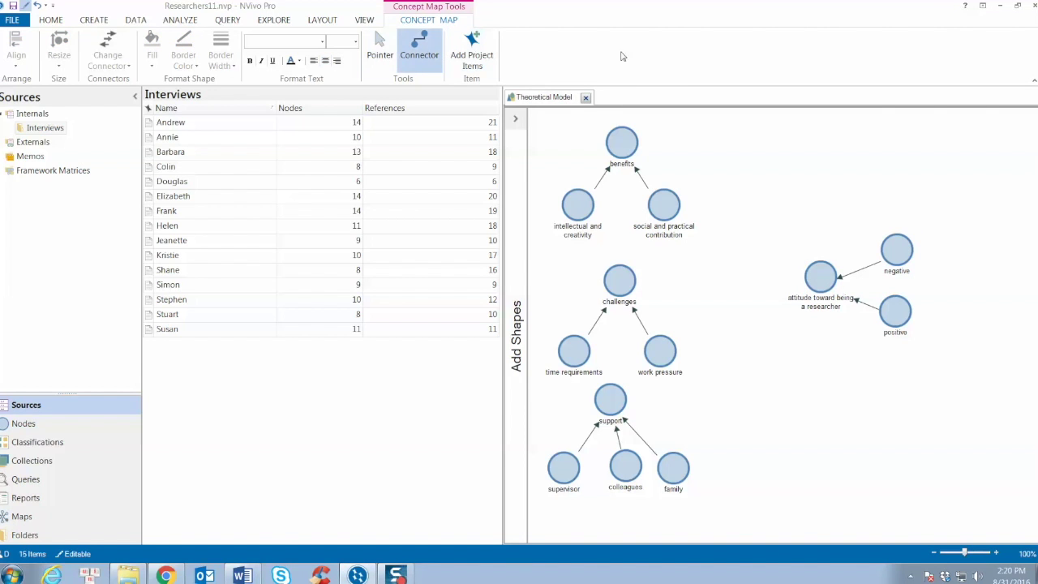
{"action": "left_click_drag", "start_coordinate": [622, 142], "coordinate": [896, 251]}
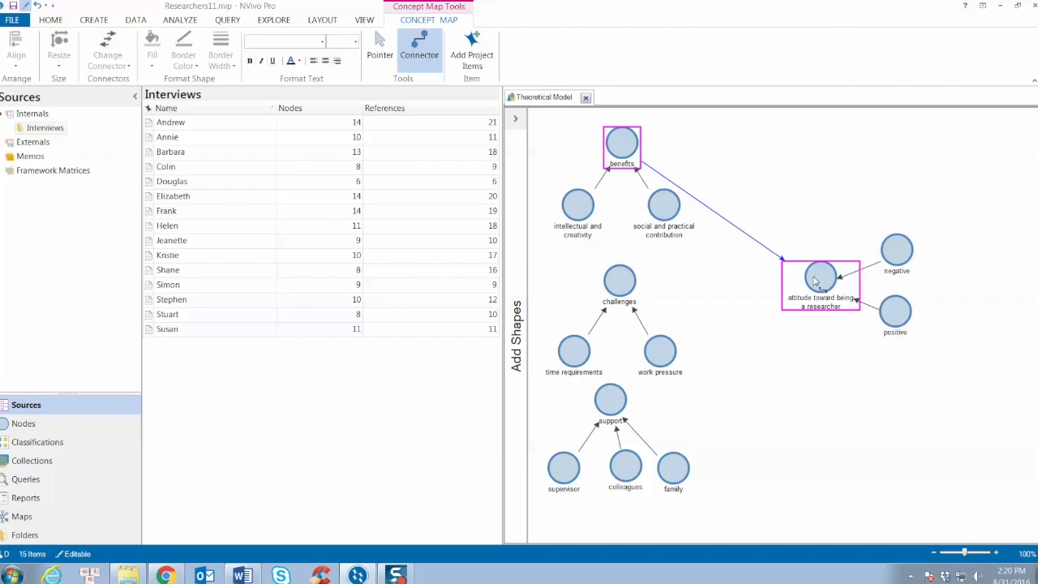
{"action": "left_click_drag", "start_coordinate": [844, 209], "coordinate": [817, 278]}
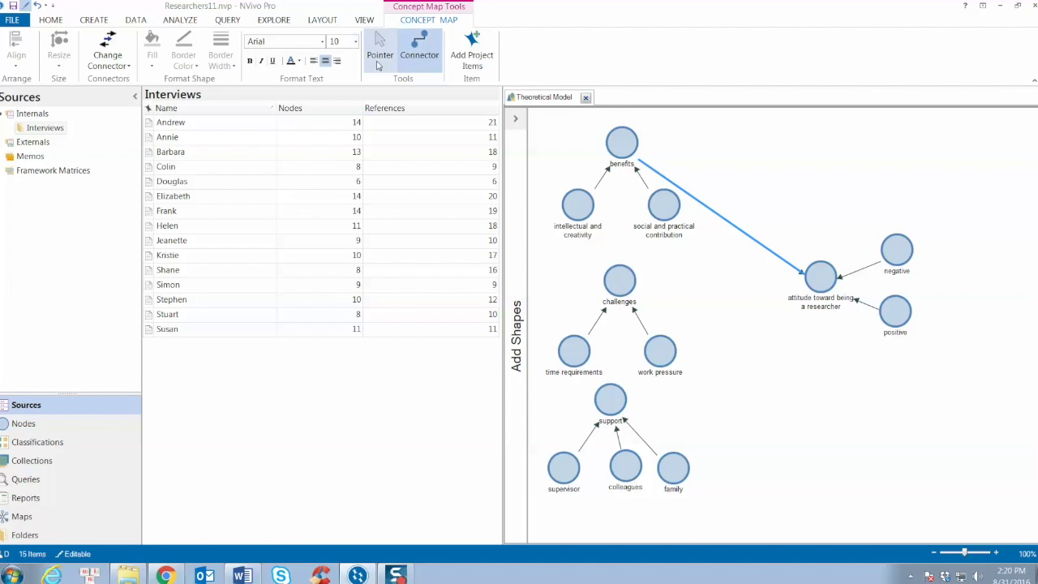
{"action": "left_click_drag", "start_coordinate": [616, 284], "coordinate": [796, 284]}
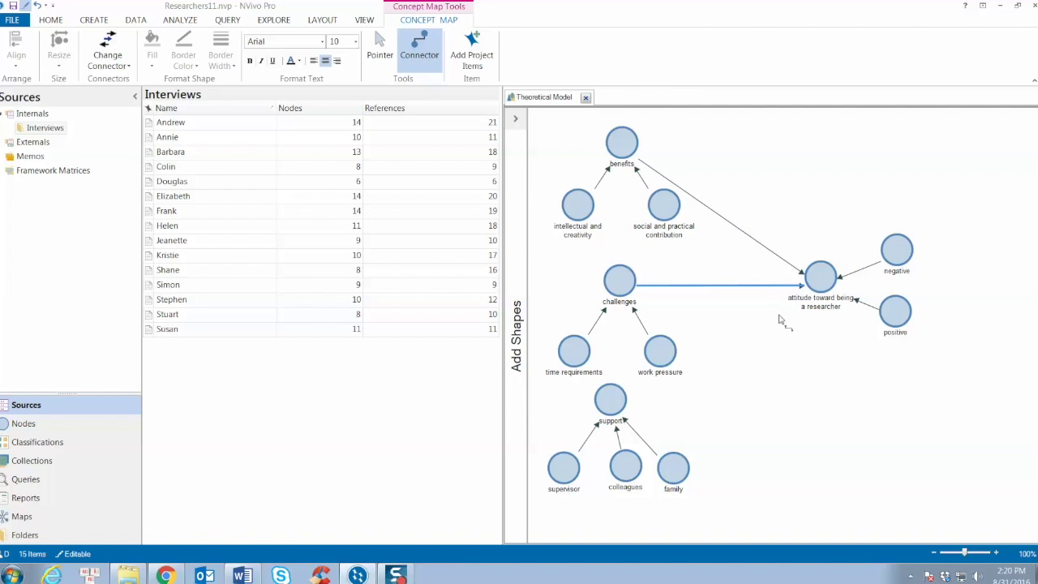
{"action": "left_click_drag", "start_coordinate": [610, 410], "coordinate": [820, 304]}
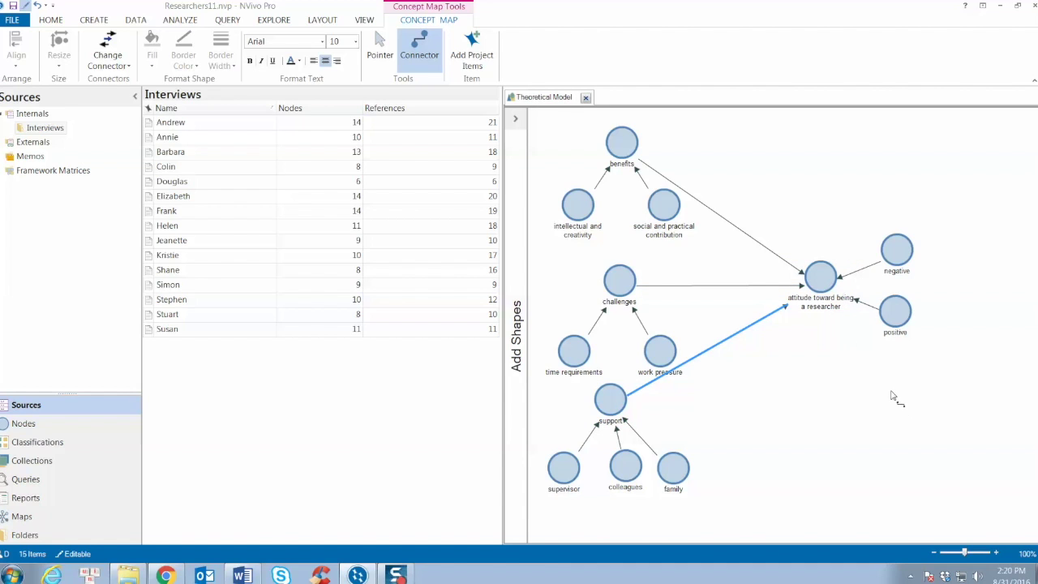
{"action": "right_click", "coordinate": [785, 308]}
{"action": "left_click", "coordinate": [745, 397]}
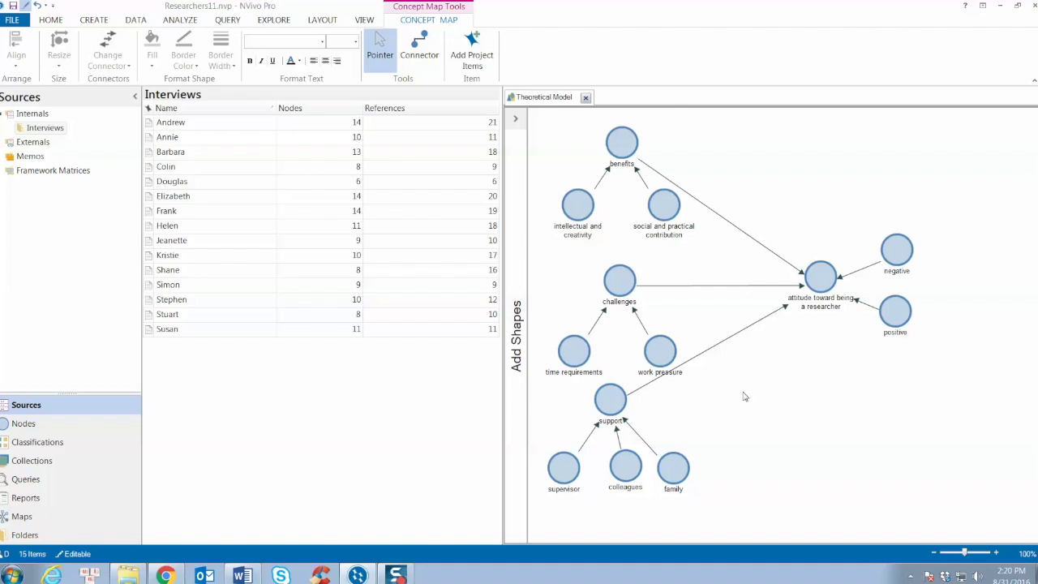
- Shift the support node slightly down and right, then deselect it
{"action": "left_click_drag", "start_coordinate": [615, 405], "coordinate": [618, 417]}
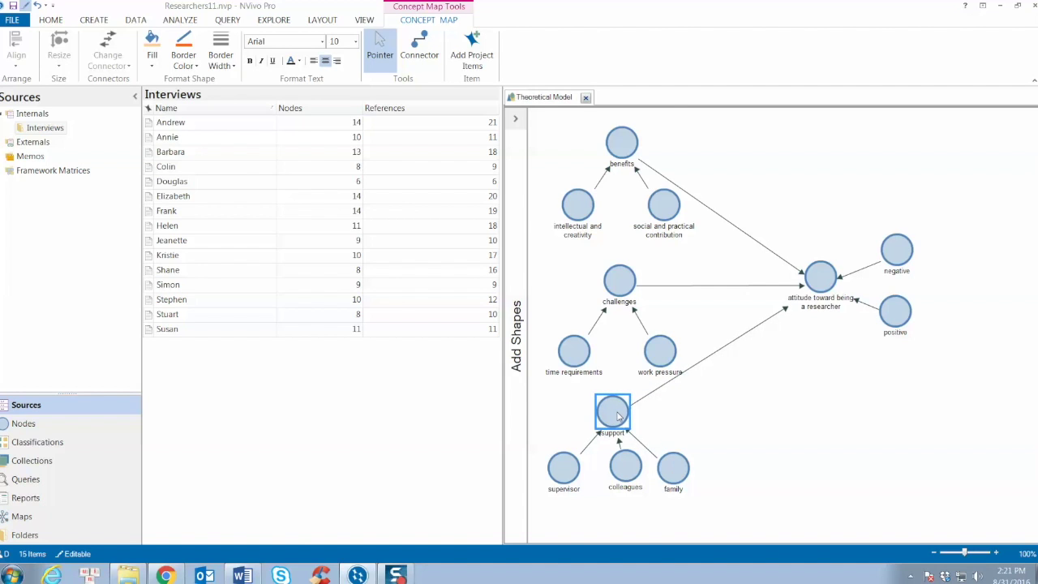
{"action": "left_click_drag", "start_coordinate": [618, 416], "coordinate": [628, 412]}
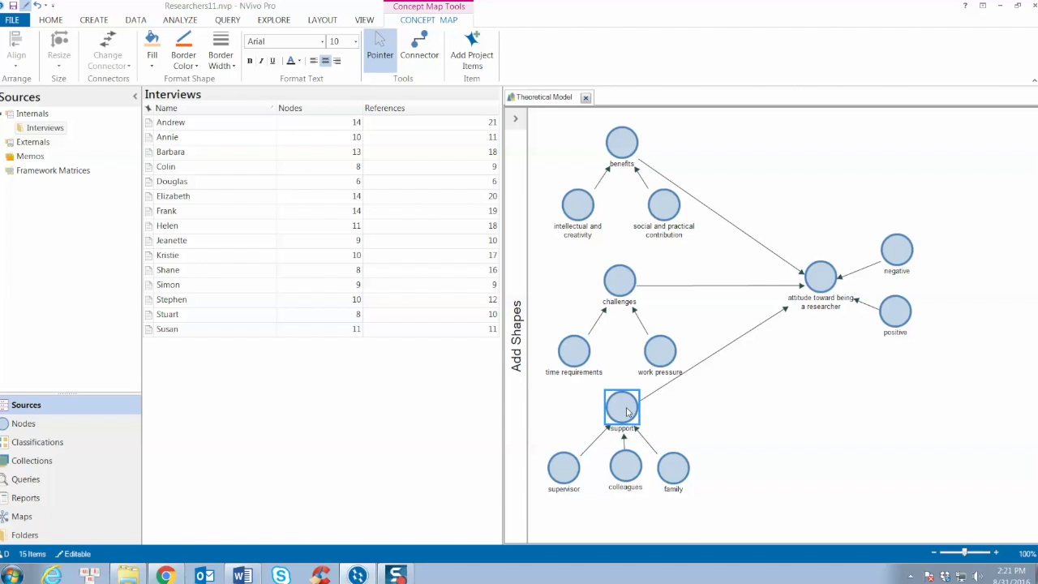
{"action": "left_click", "coordinate": [801, 431]}
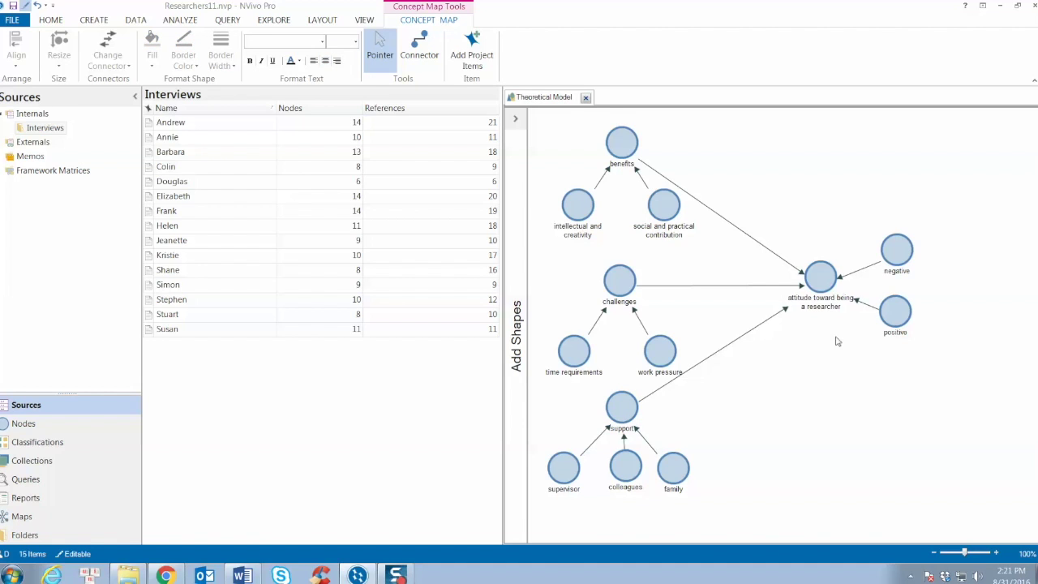
{"action": "left_click", "coordinate": [819, 284]}
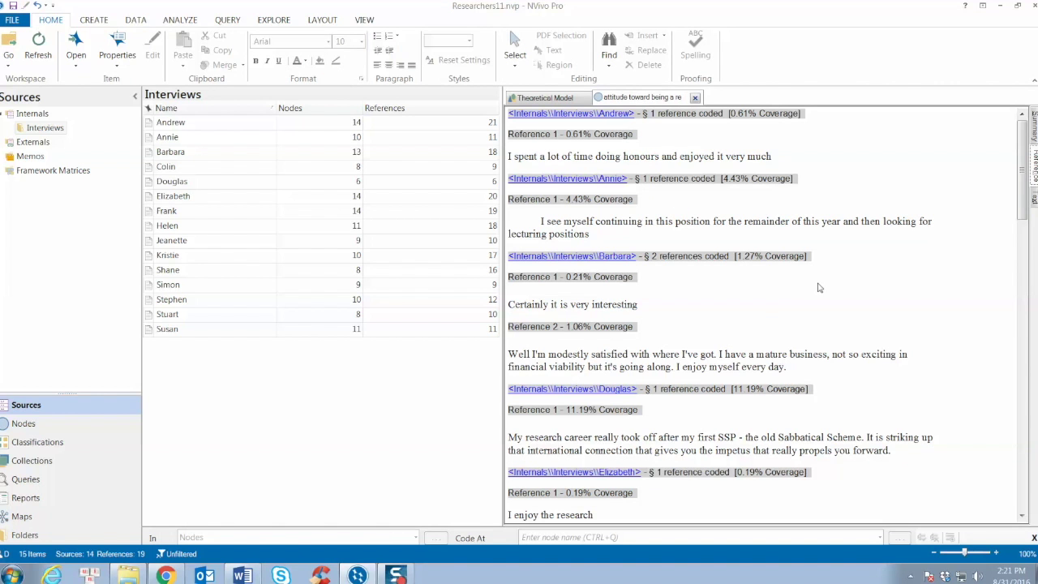
{"action": "left_click", "coordinate": [1034, 126]}
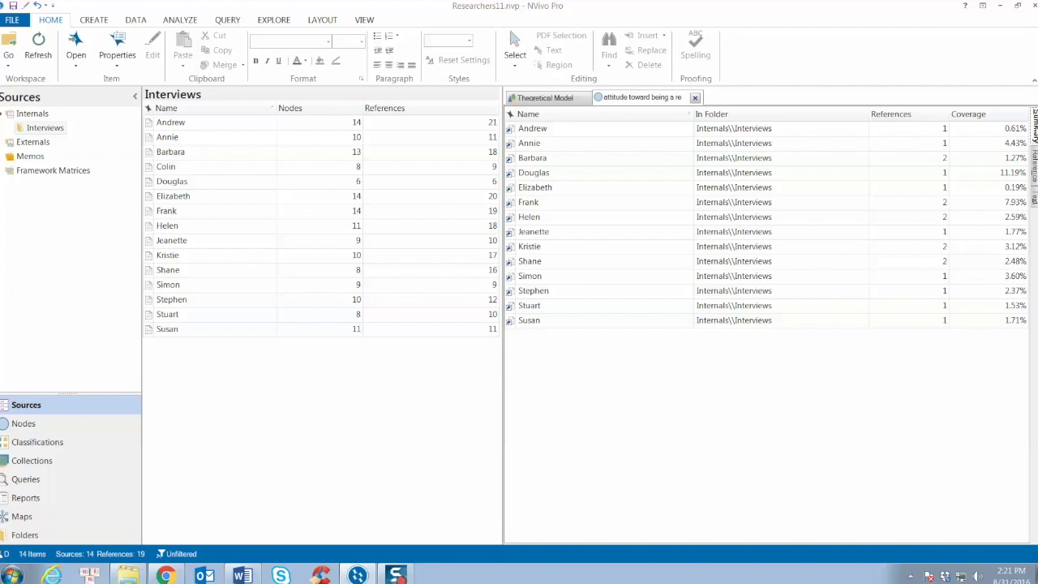
{"action": "left_click", "coordinate": [1034, 165]}
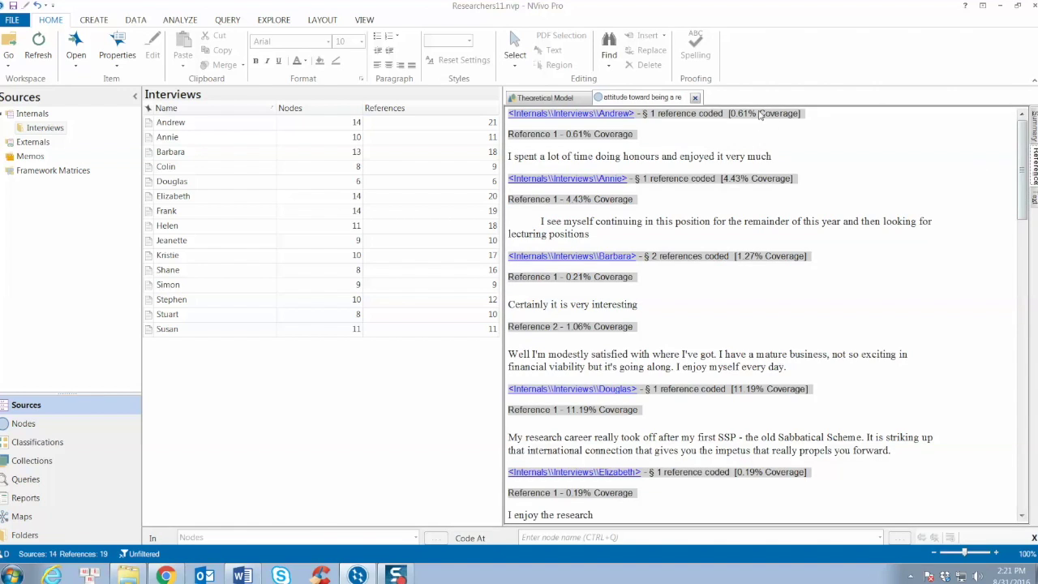
{"action": "left_click", "coordinate": [695, 98]}
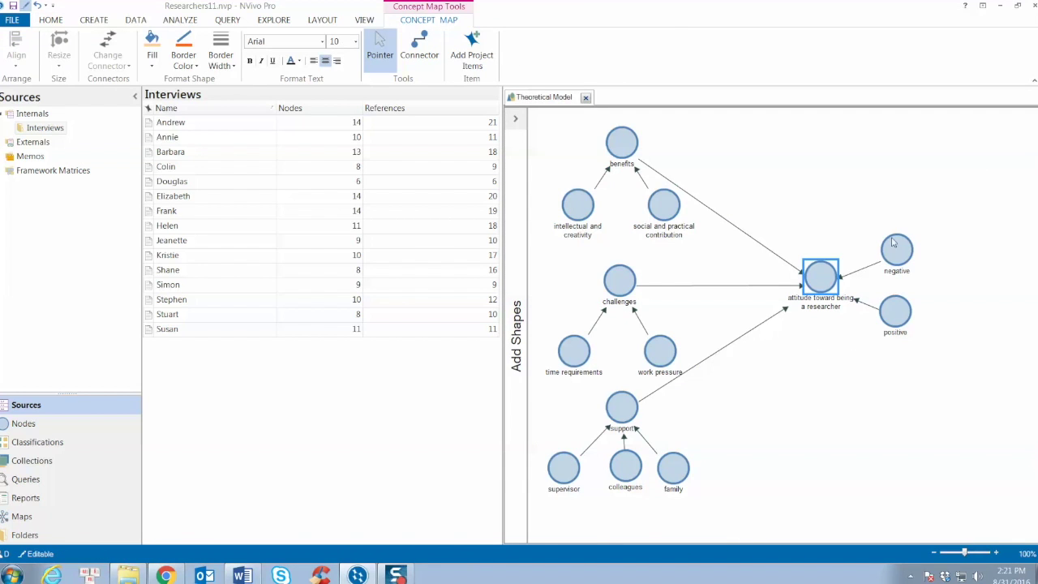
{"action": "left_click", "coordinate": [845, 442]}
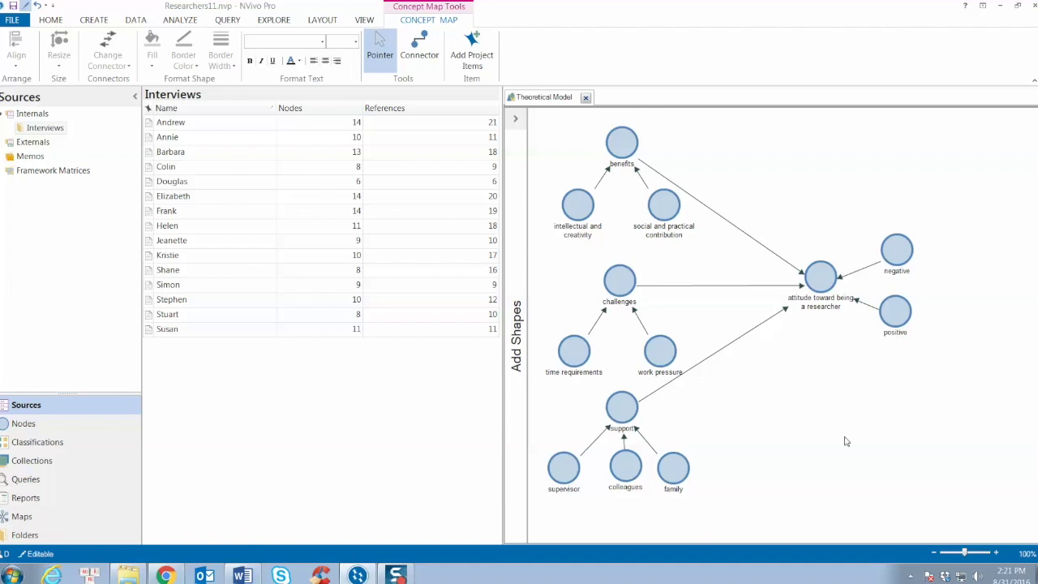